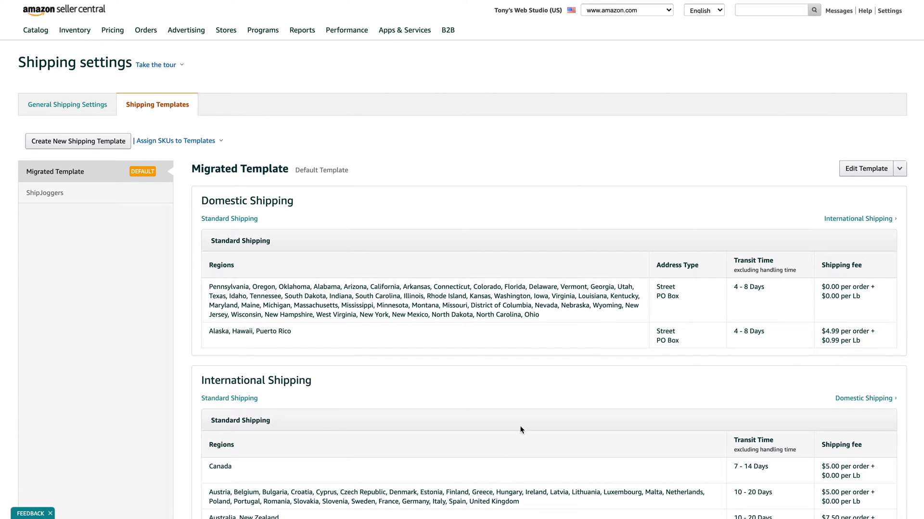
Select the Migrated Template in the Shipping Templates list and open it with Edit Template
mouse_move(897, 17)
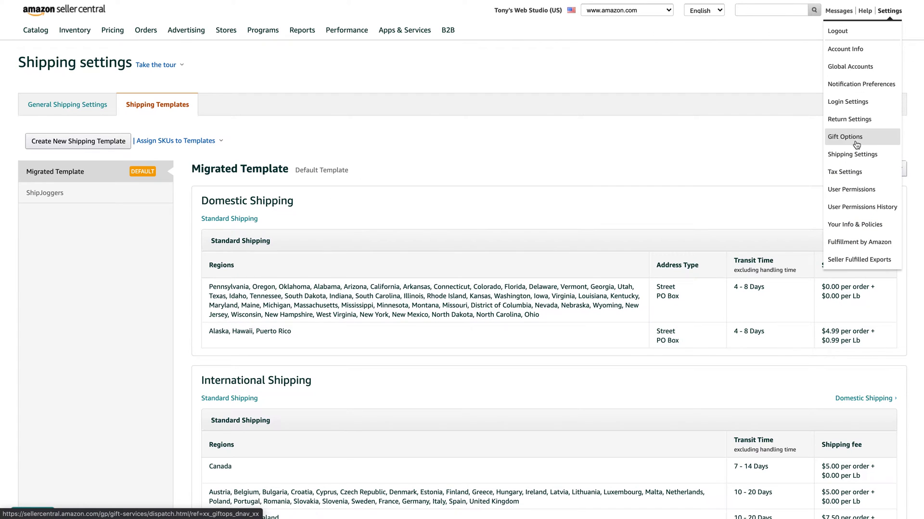
left_click(684, 66)
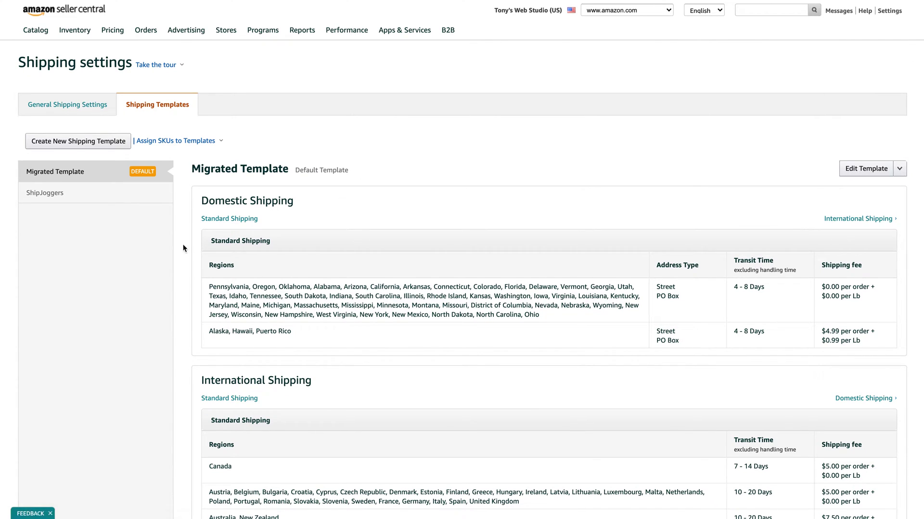
left_click_drag(85, 172, 26, 171)
scroll(336, 231, "down", 1)
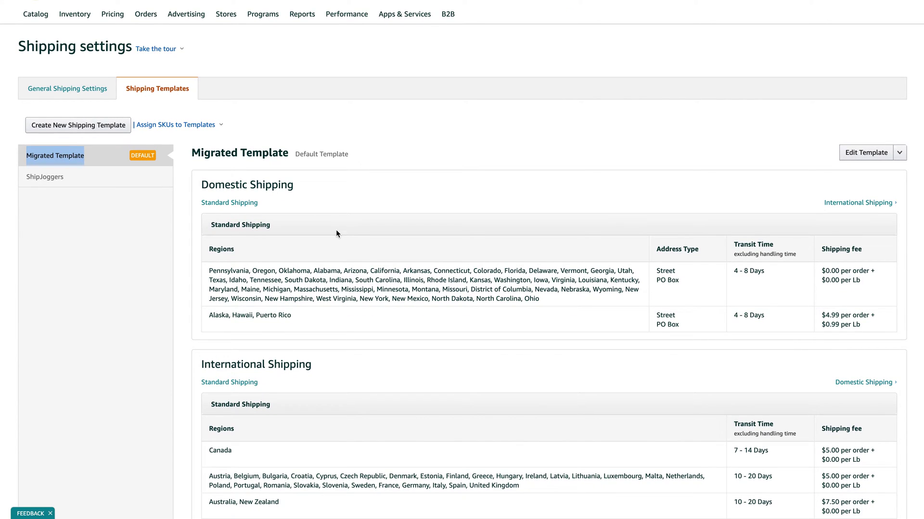
scroll(335, 230, "down", 2)
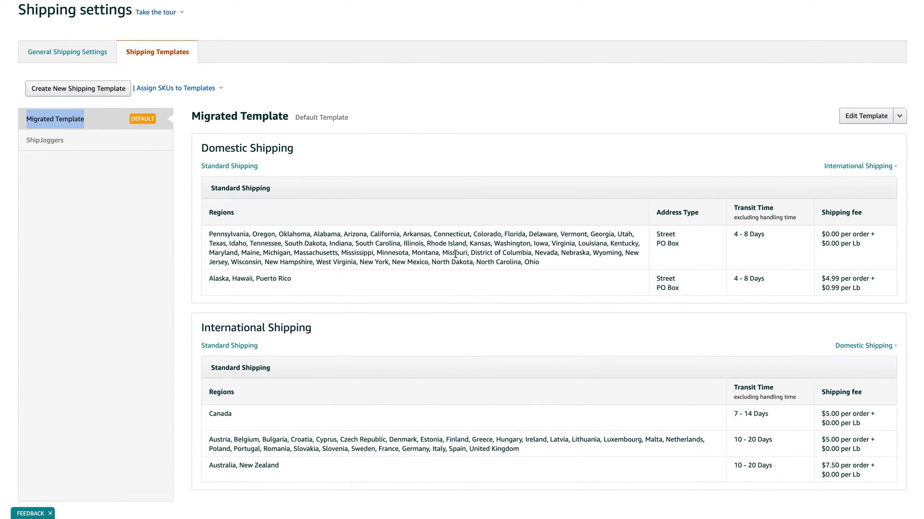
left_click(867, 119)
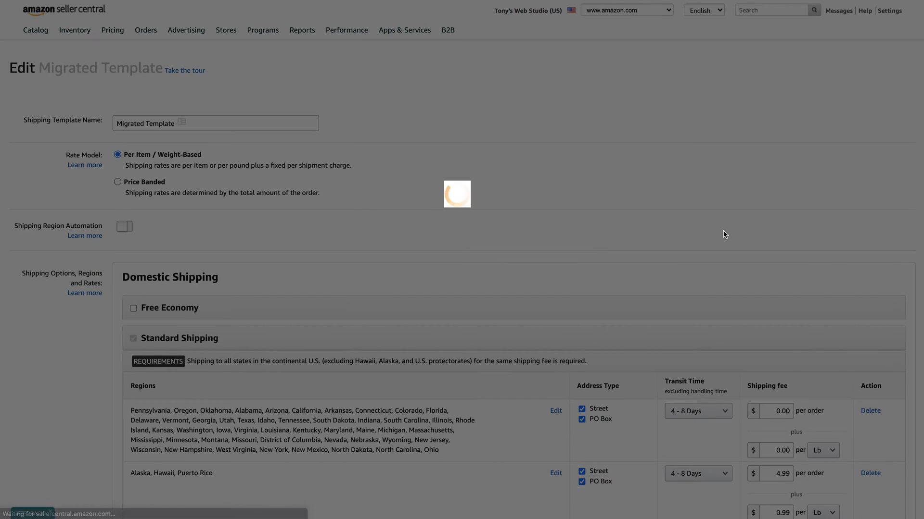
scroll(723, 230, "down", 2)
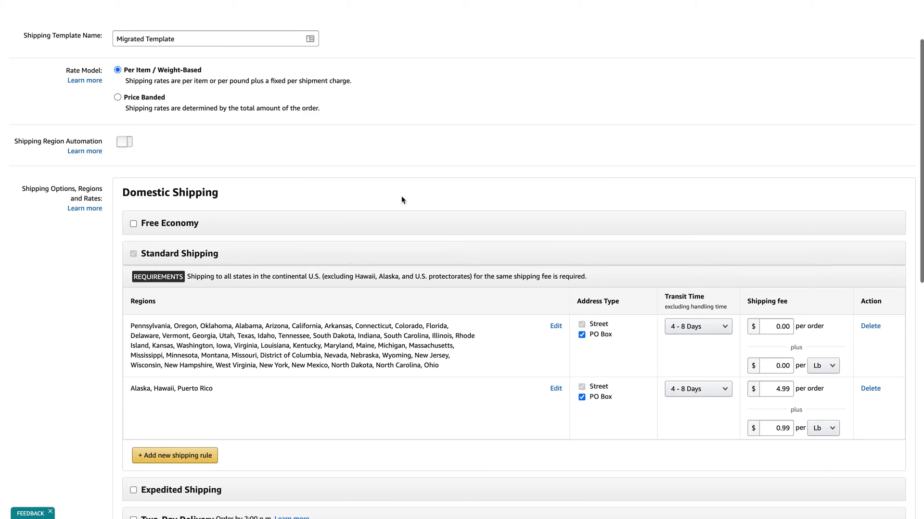
triple_click(139, 72)
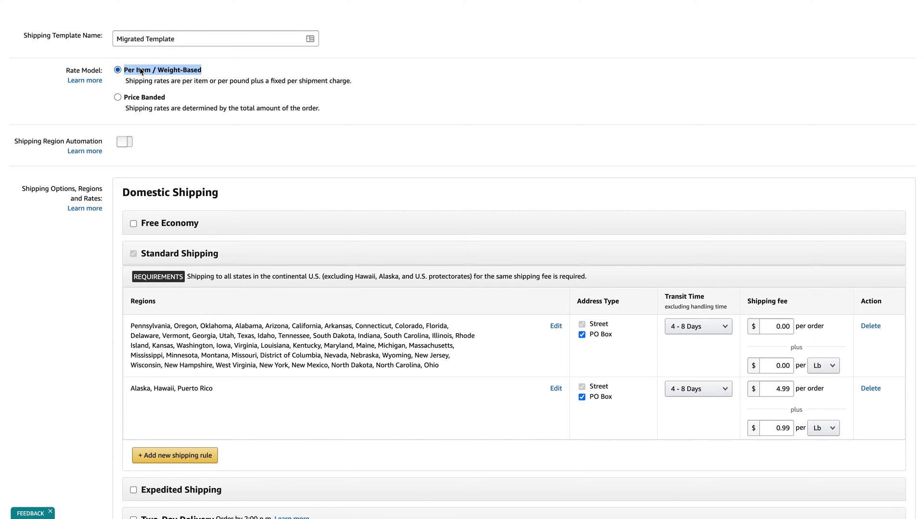
left_click(155, 98)
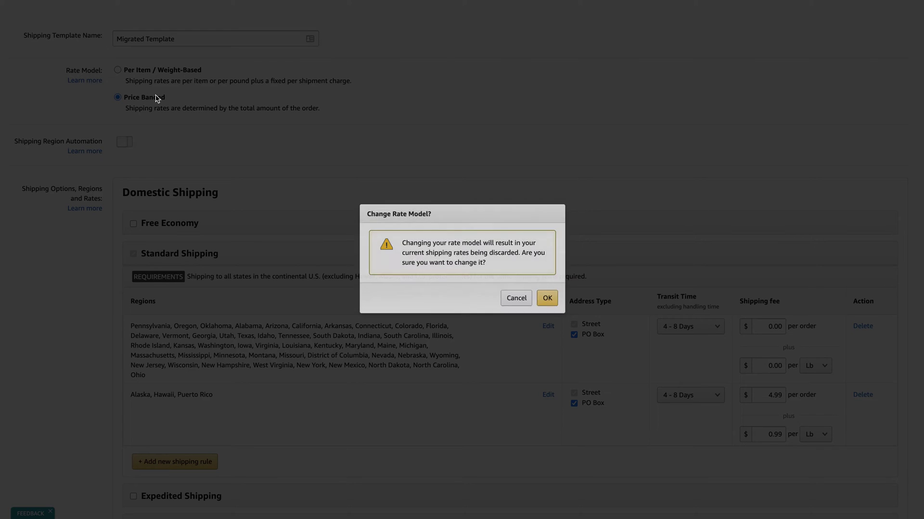
left_click(515, 298)
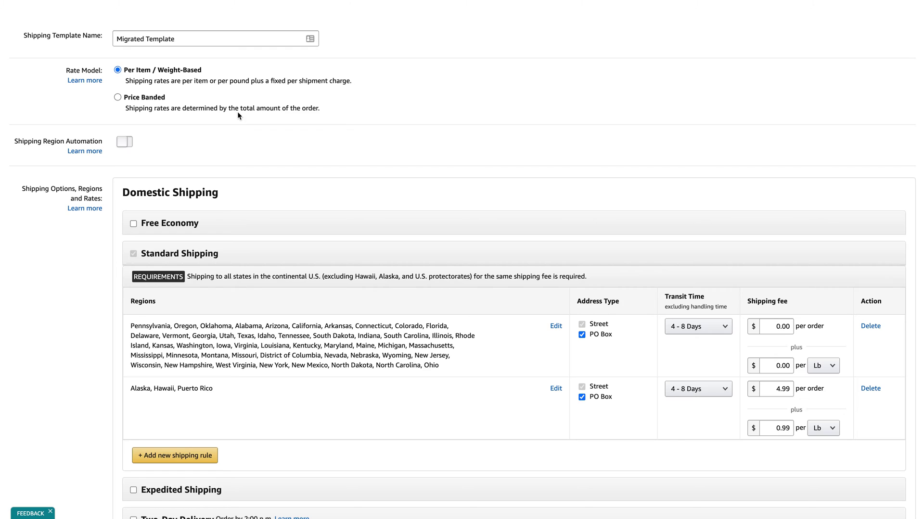
triple_click(152, 71)
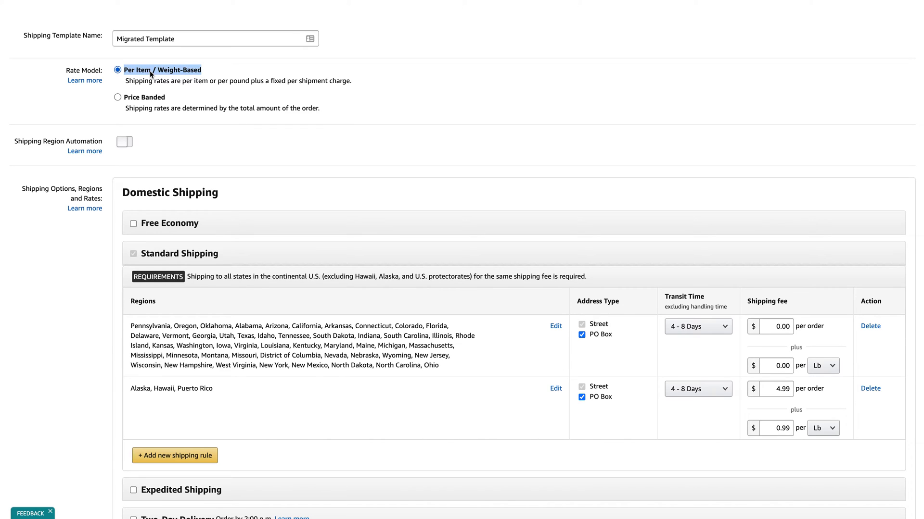
left_click(162, 97)
left_click(517, 299)
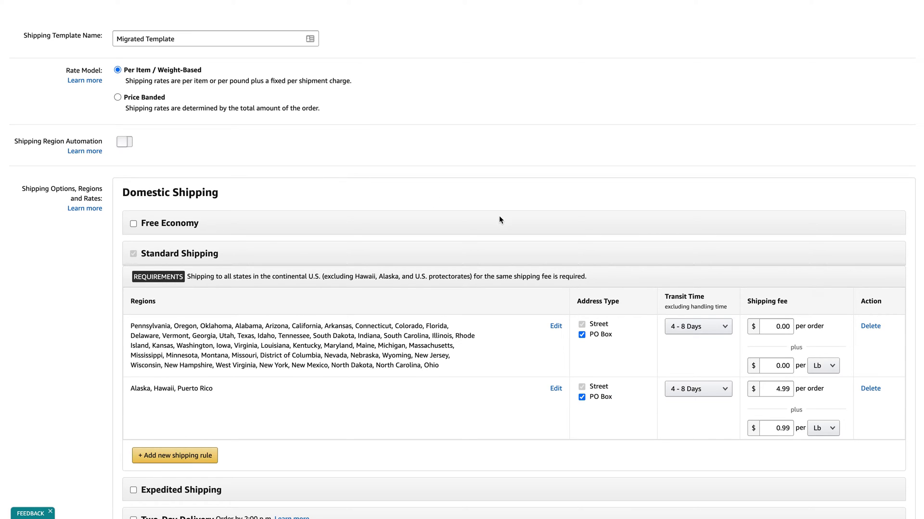
scroll(292, 154, "down", 2)
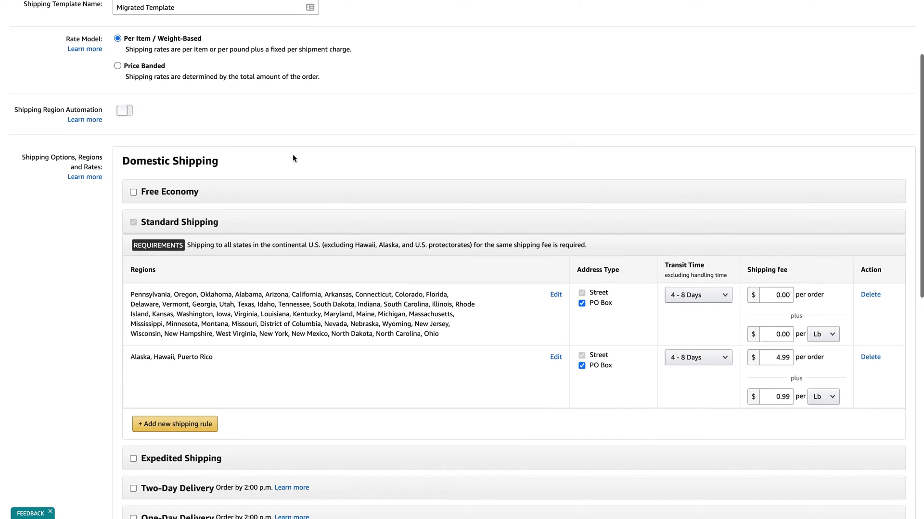
scroll(375, 183, "down", 1)
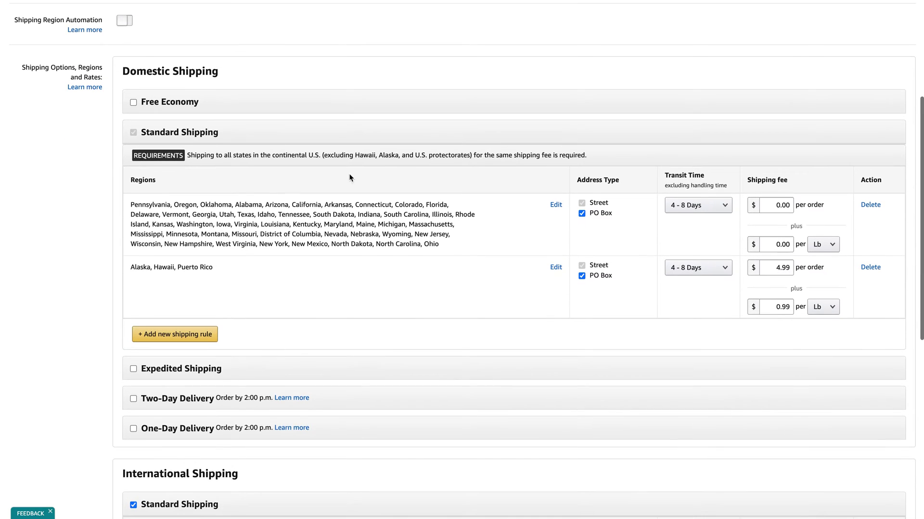
triple_click(180, 74)
left_click(77, 246)
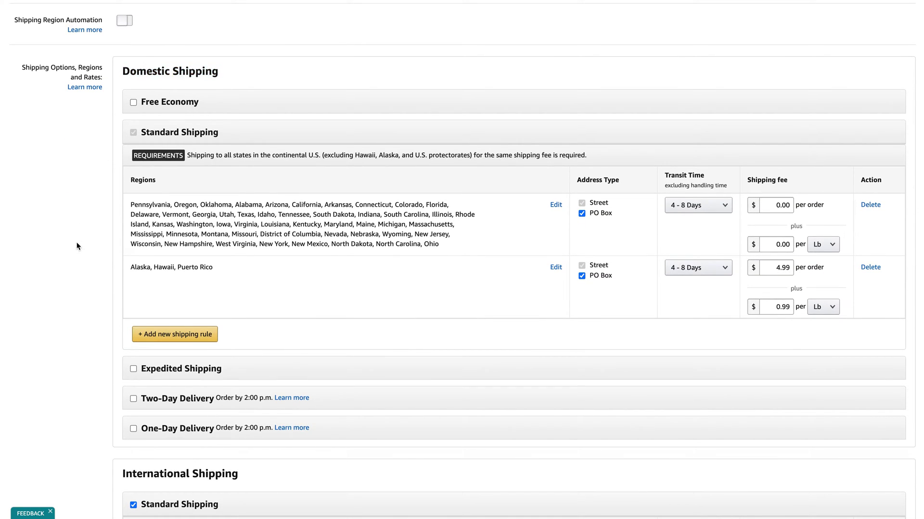
left_click(762, 205)
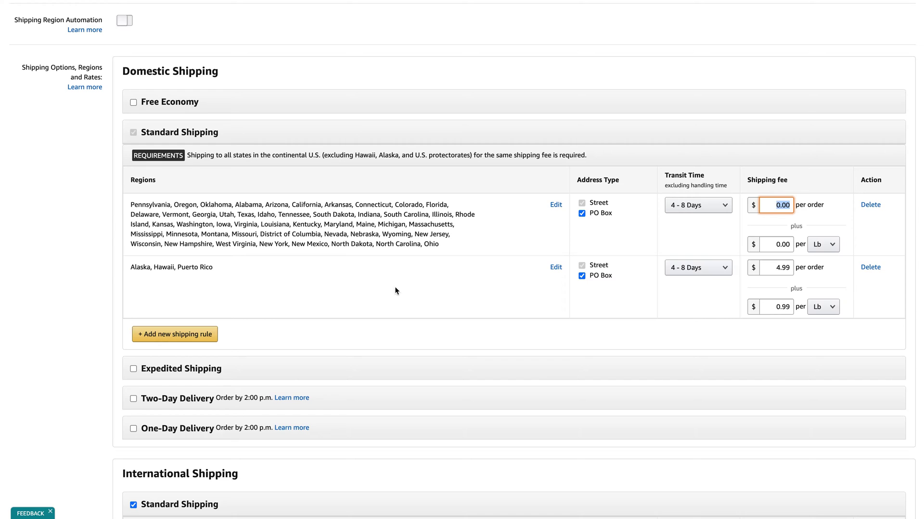
triple_click(161, 268)
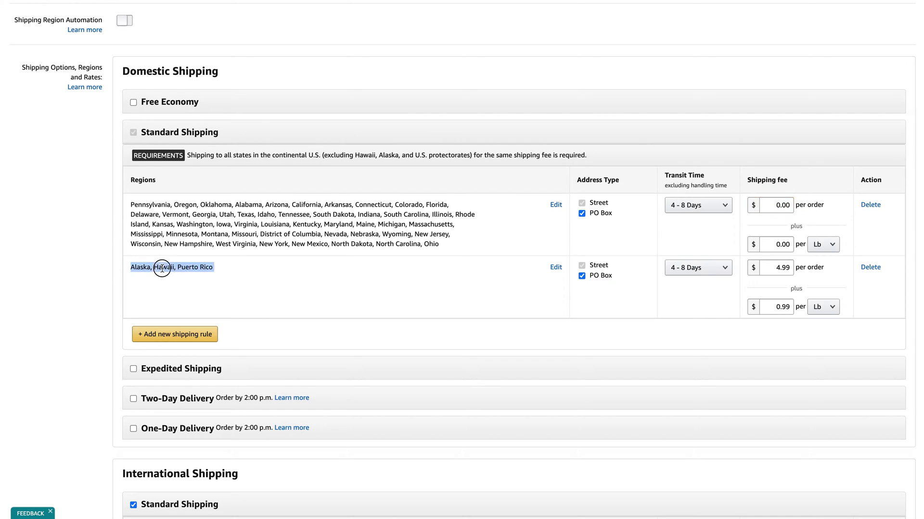
left_click(781, 268)
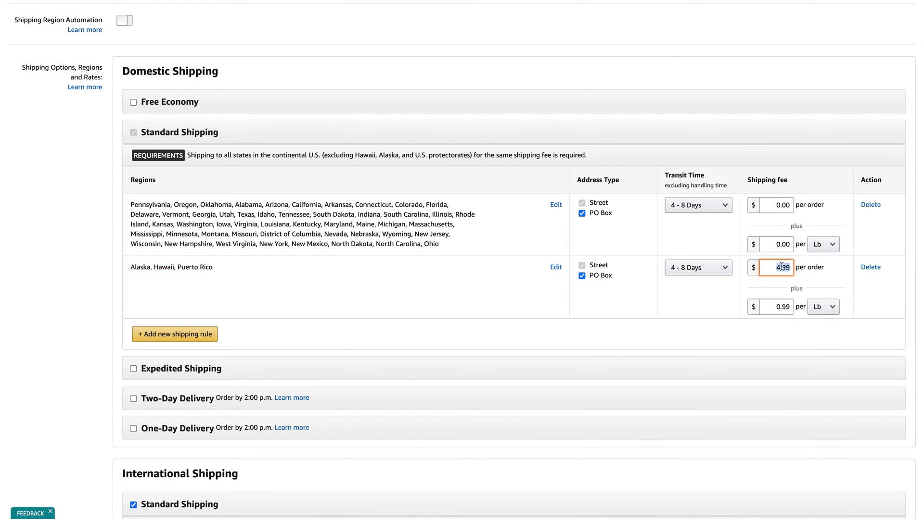
double_click(148, 263)
double_click(193, 268)
double_click(196, 268)
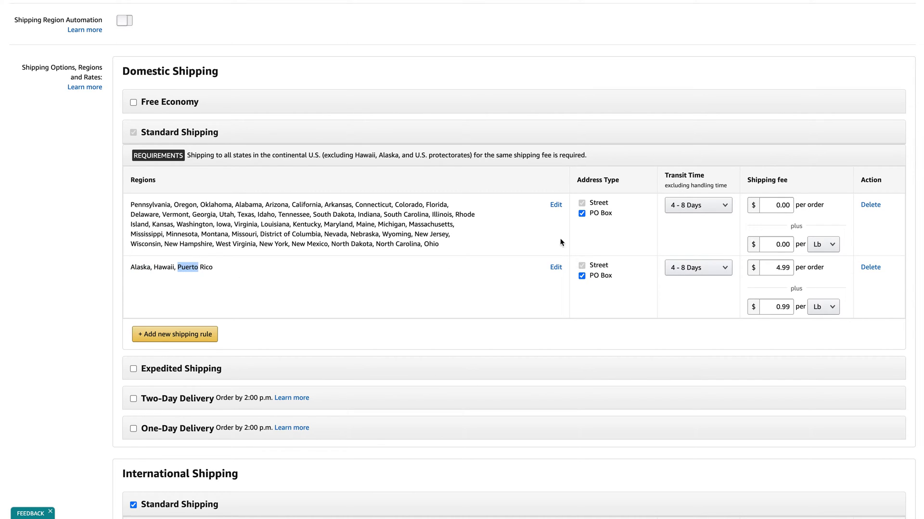
double_click(361, 225)
triple_click(260, 212)
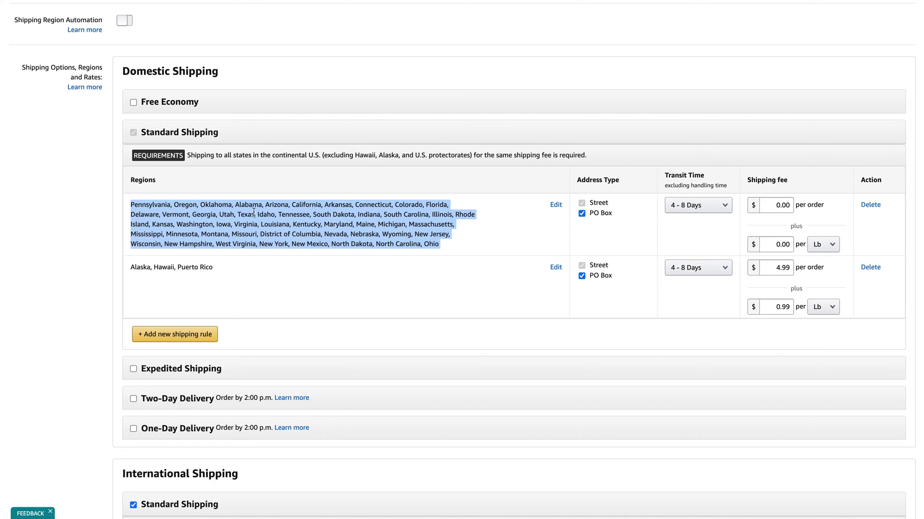
triple_click(294, 234)
left_click(785, 205)
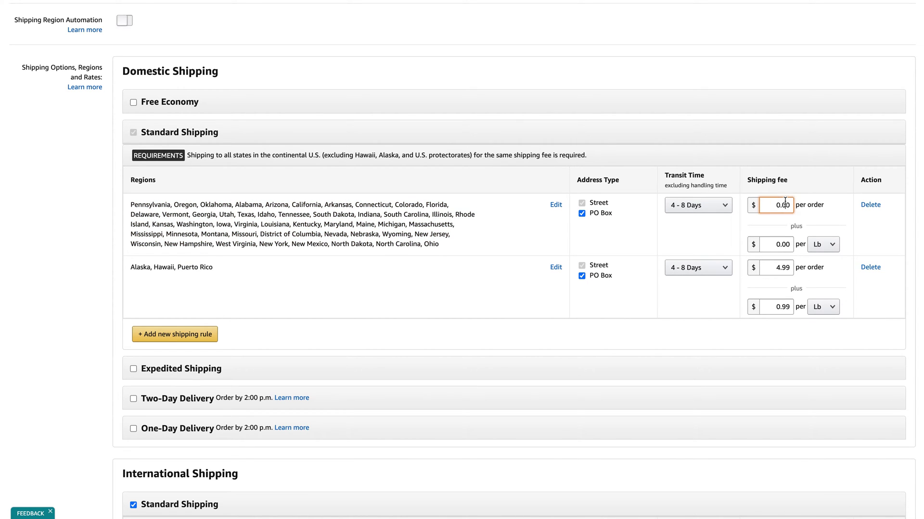
left_click(753, 133)
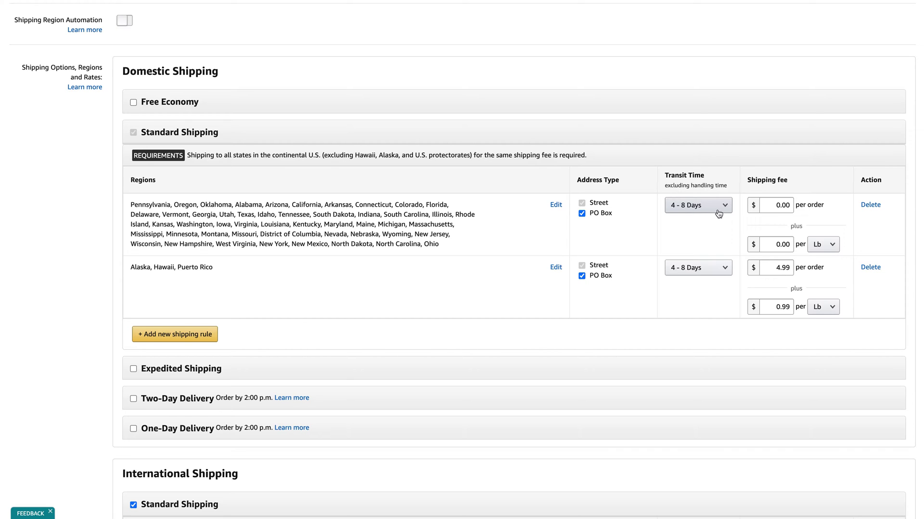
left_click(719, 215)
left_click(744, 115)
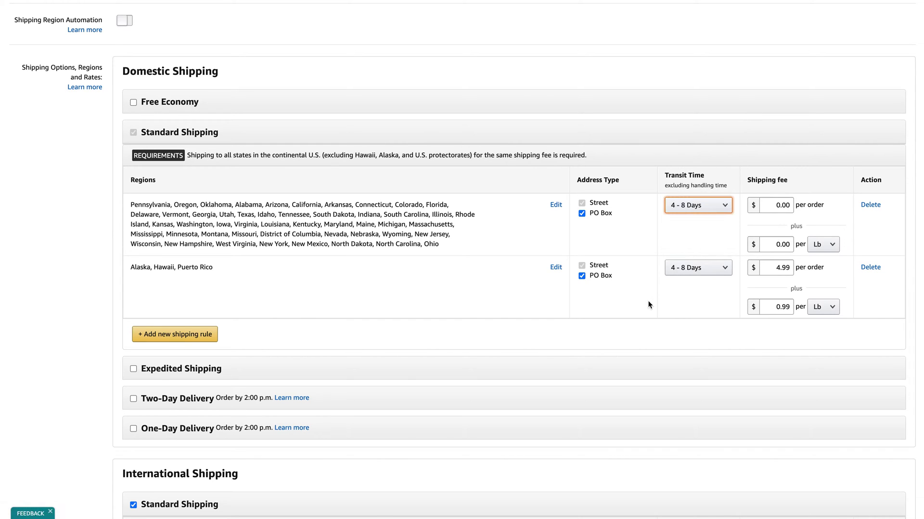
scroll(649, 305, "down", 1)
Scroll through the Migrated Template edit form, reviewing the continental states domestic region
scroll(521, 235, "down", 1)
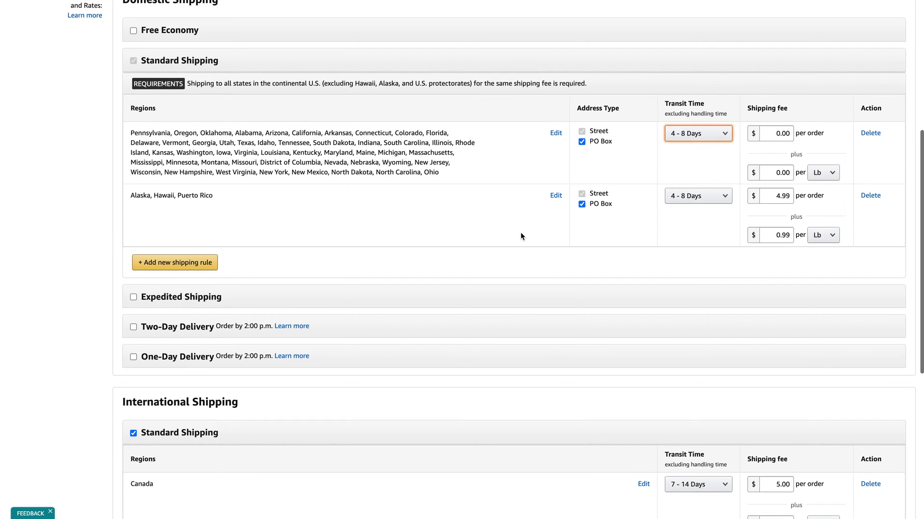
scroll(521, 235, "up", 1)
scroll(522, 236, "down", 1)
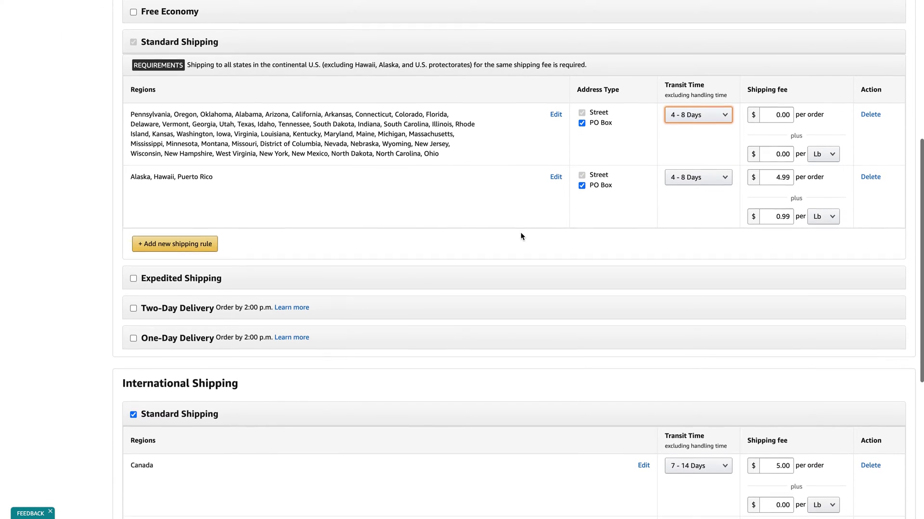
scroll(316, 261, "down", 2)
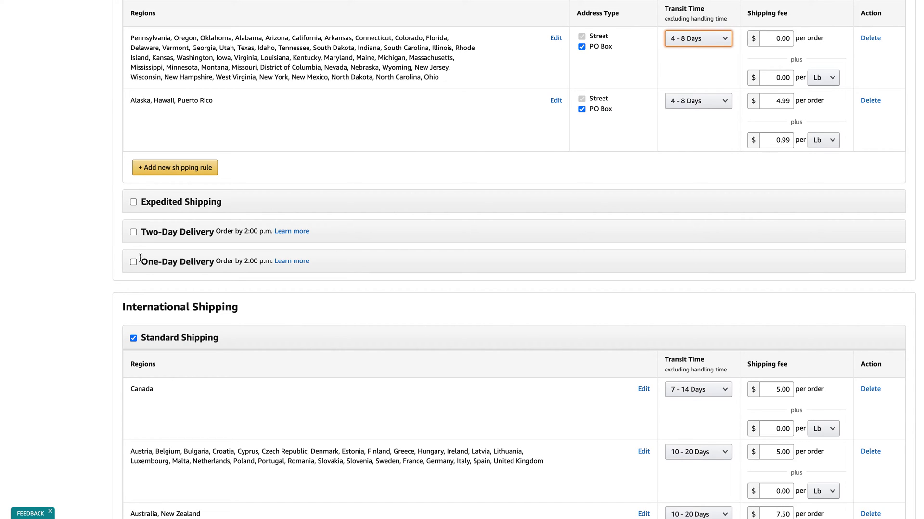
scroll(307, 260, "up", 3)
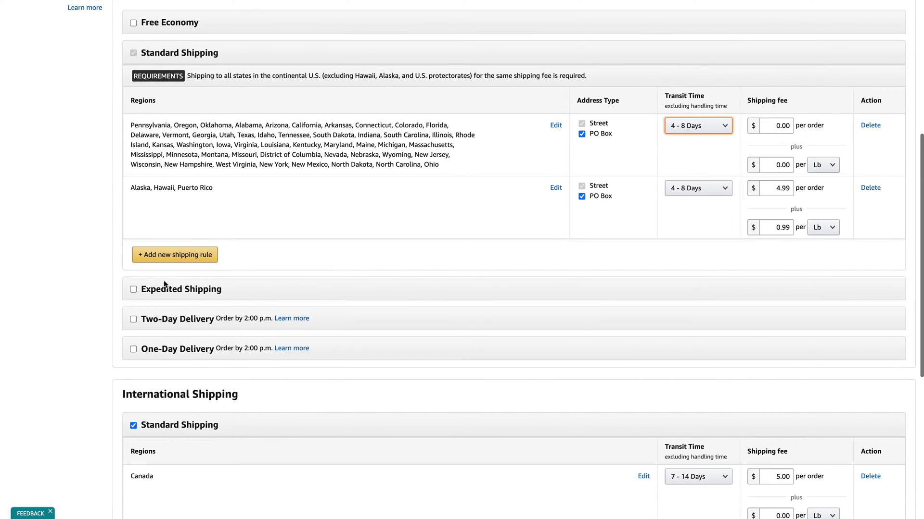
scroll(305, 310, "down", 1)
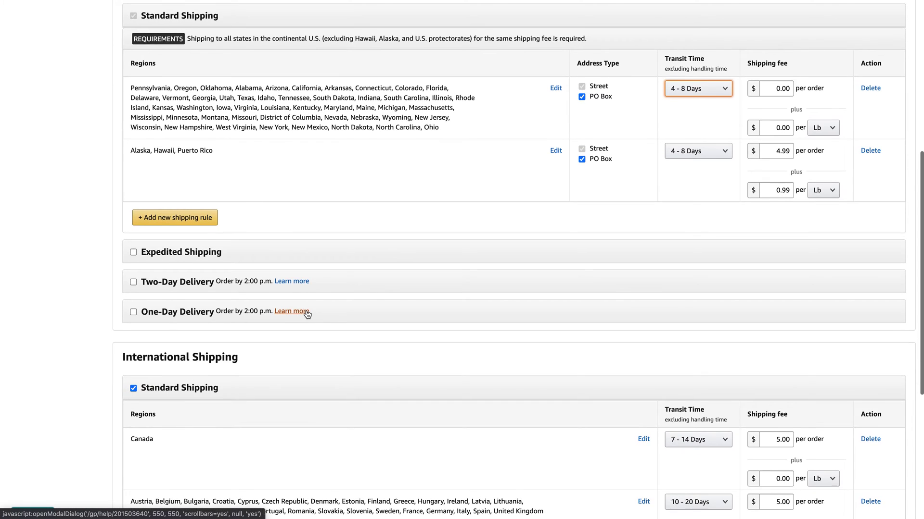
scroll(306, 312, "up", 1)
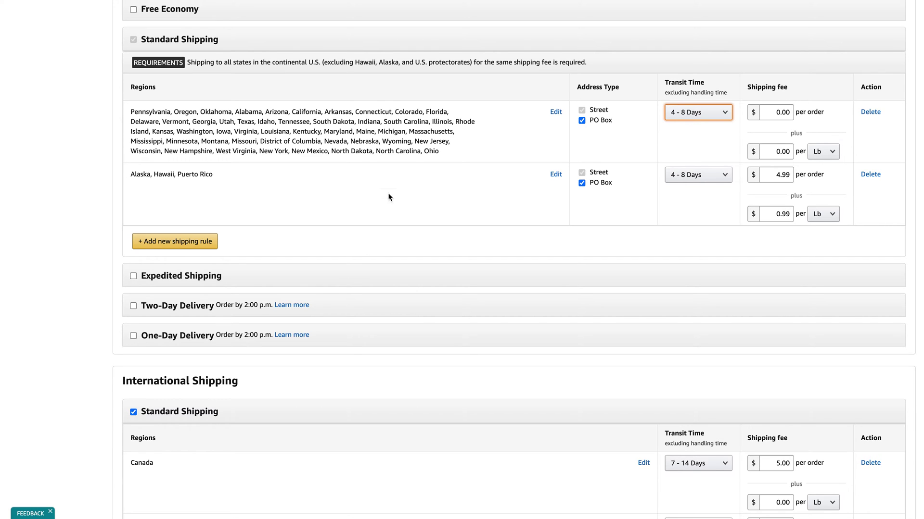
triple_click(266, 121)
scroll(334, 220, "down", 4)
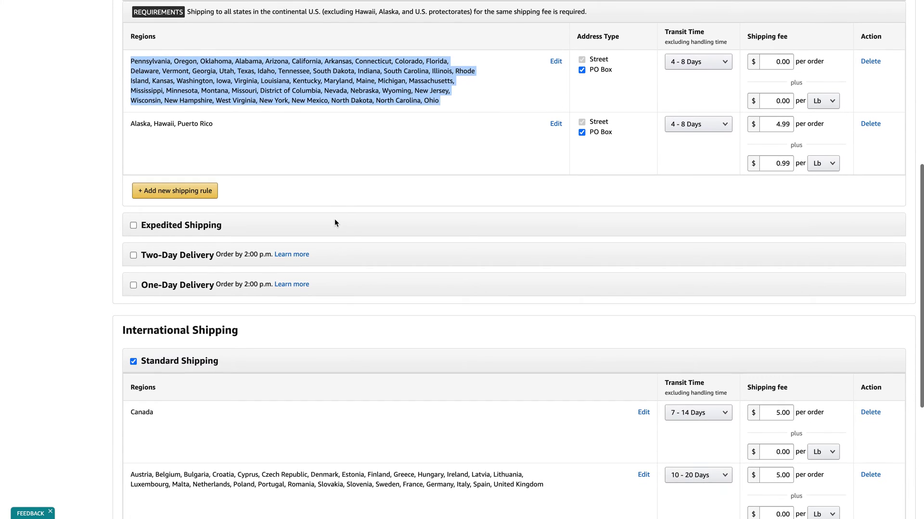
scroll(335, 222, "down", 2)
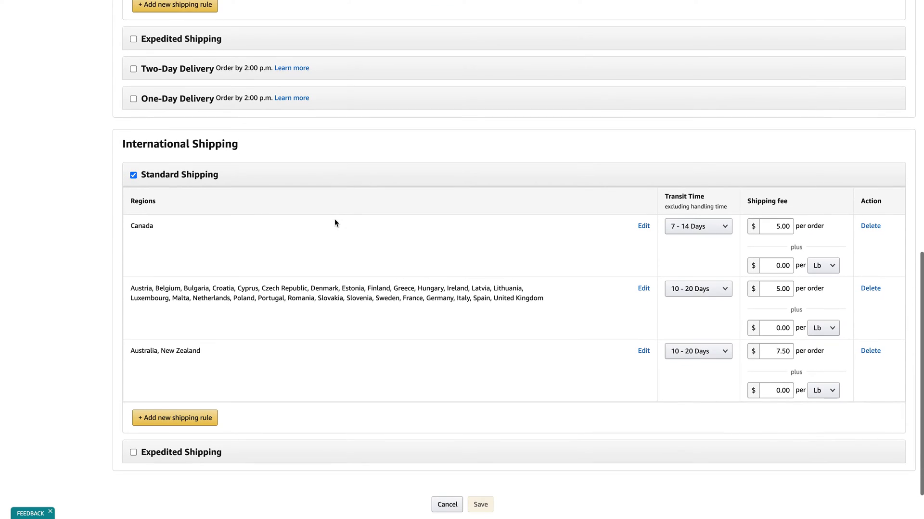
Review the International Shipping Canada row: 5.00 per-order fee, transit excluding handling time
double_click(221, 122)
triple_click(221, 122)
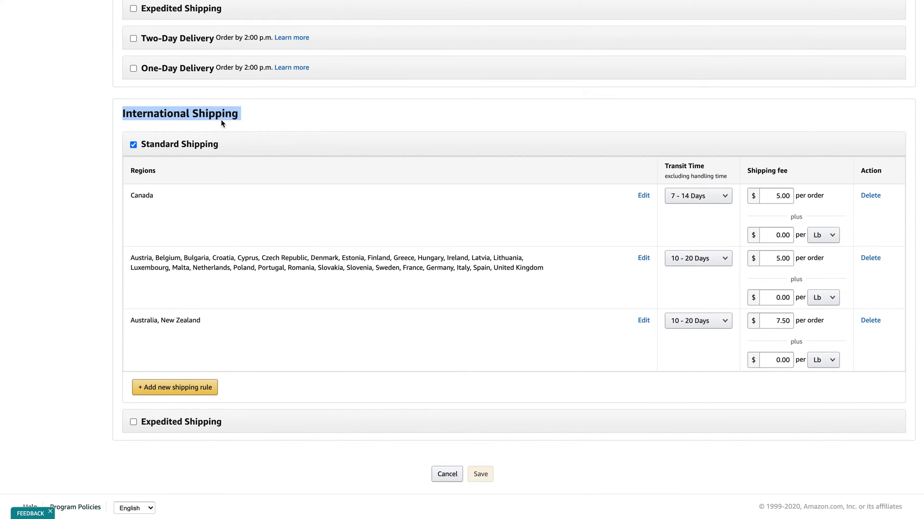
double_click(169, 200)
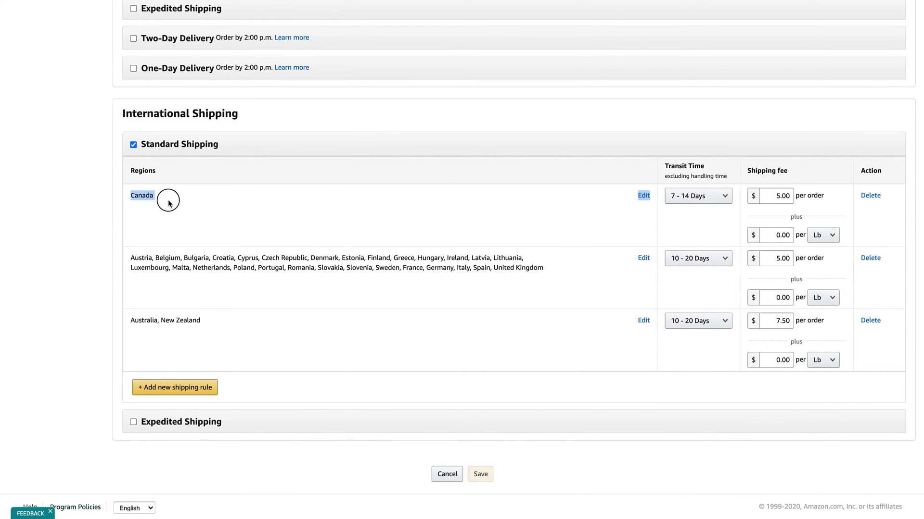
double_click(754, 194)
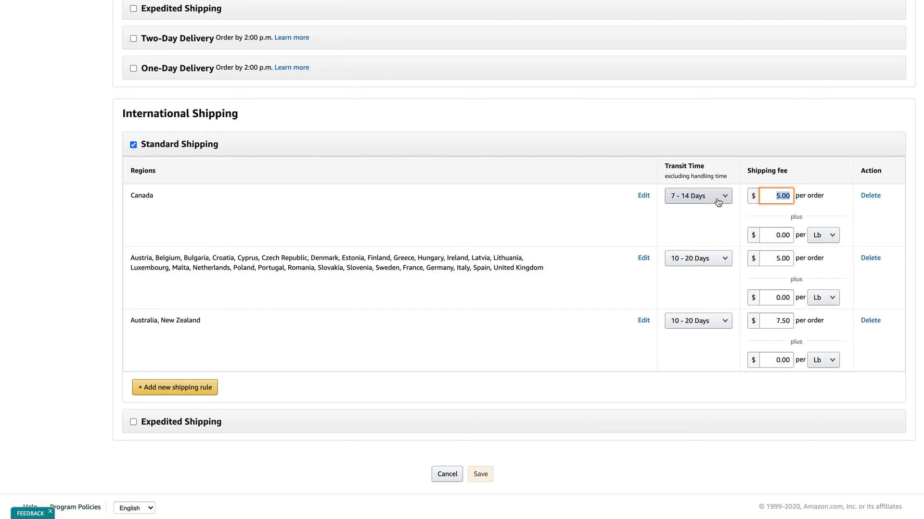
triple_click(711, 176)
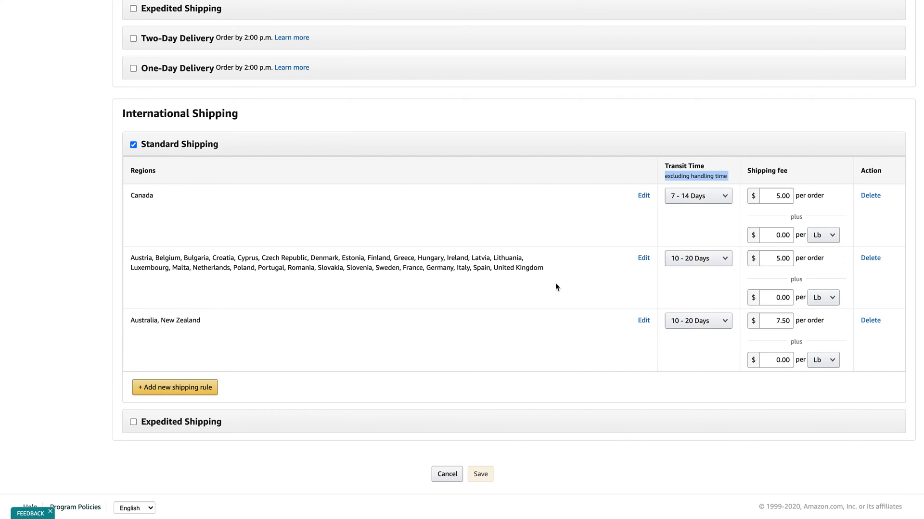
Review the Europe and Australia, New Zealand rows, leaving the Australia transit time unchanged
triple_click(439, 266)
left_click(248, 264)
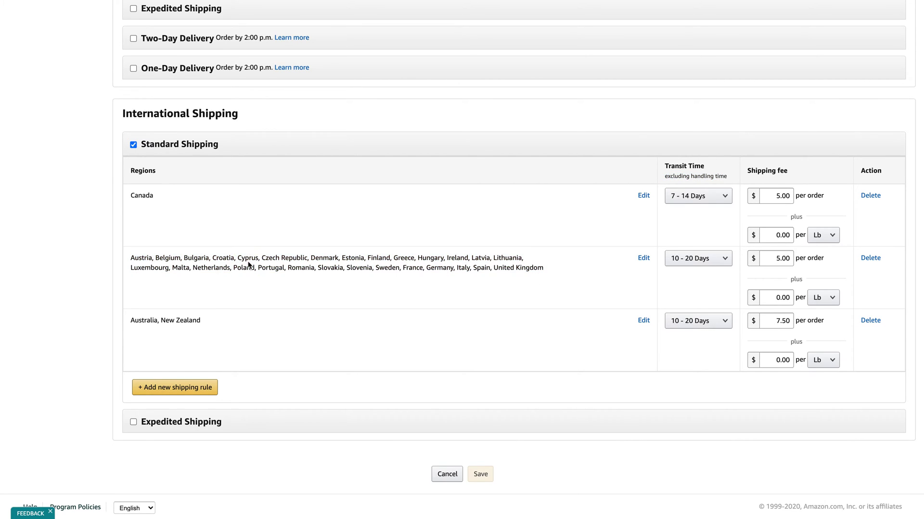
triple_click(248, 265)
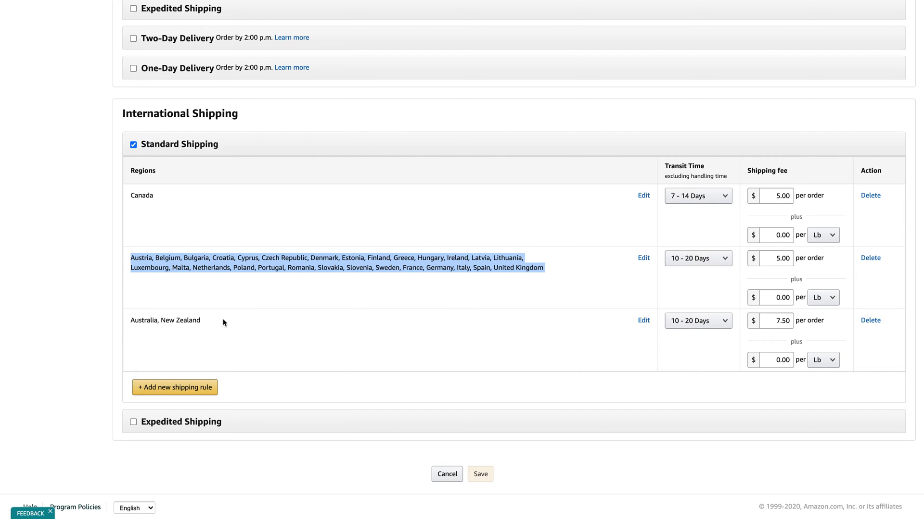
triple_click(180, 321)
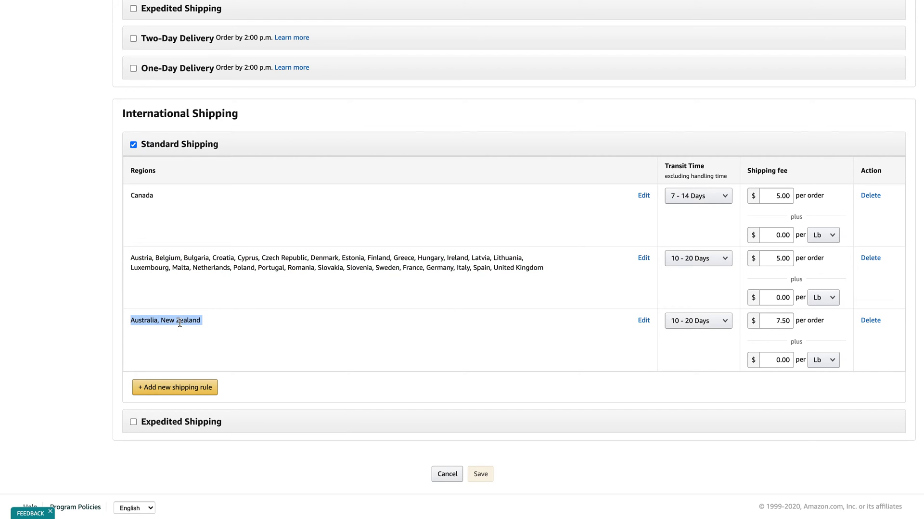
left_click(697, 320)
left_click(719, 98)
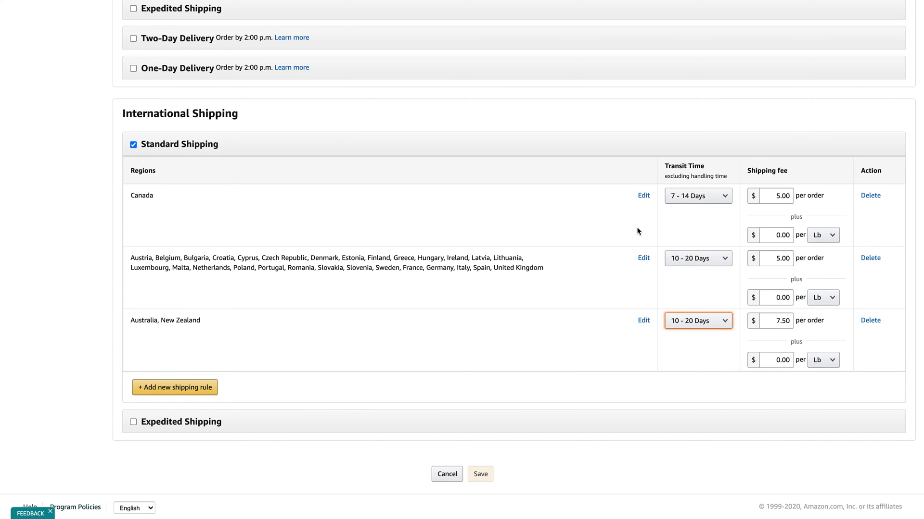
scroll(638, 231, "down", 1)
triple_click(713, 156)
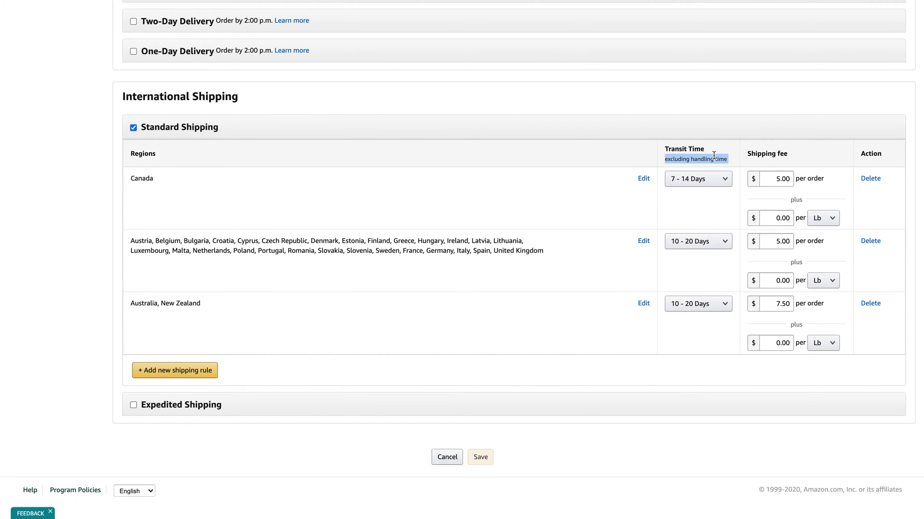
scroll(512, 238, "up", 10)
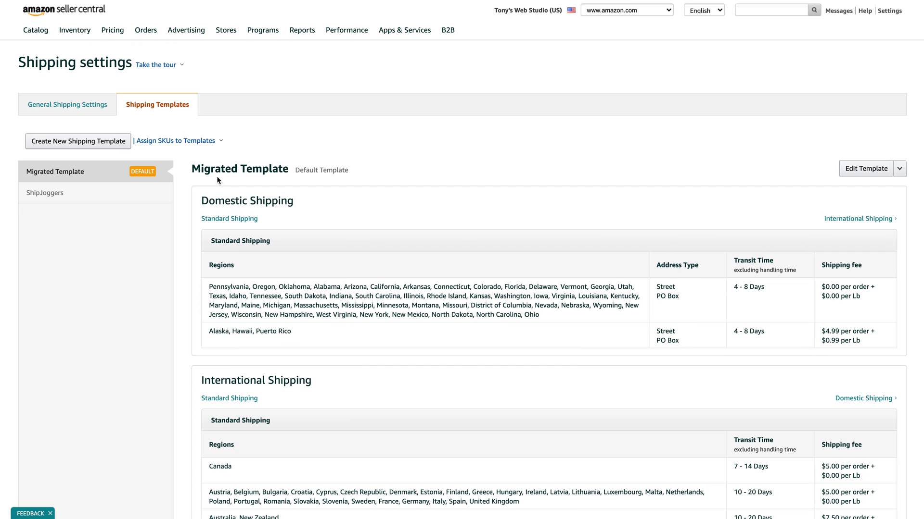
Confirm the 1 - 2 Days default handling time in General Shipping Settings, then return to Shipping Templates
left_click(98, 112)
scroll(440, 249, "down", 3)
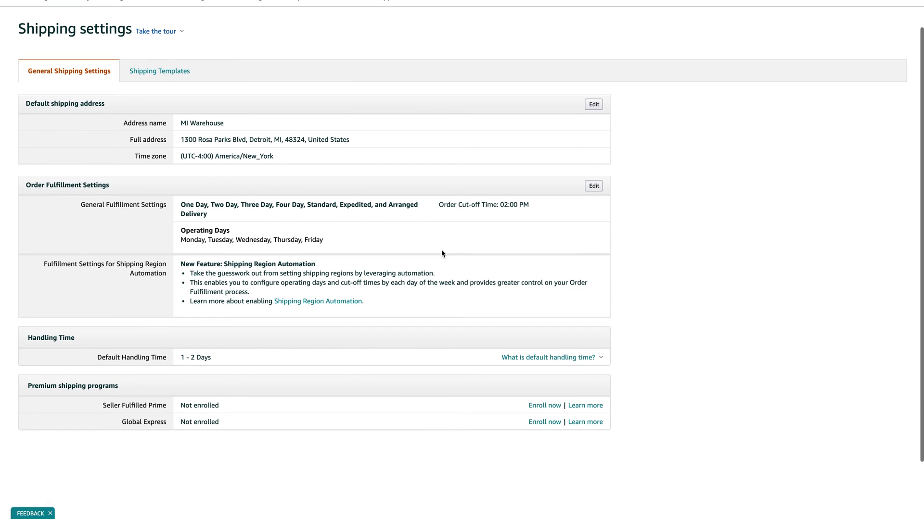
left_click(577, 312)
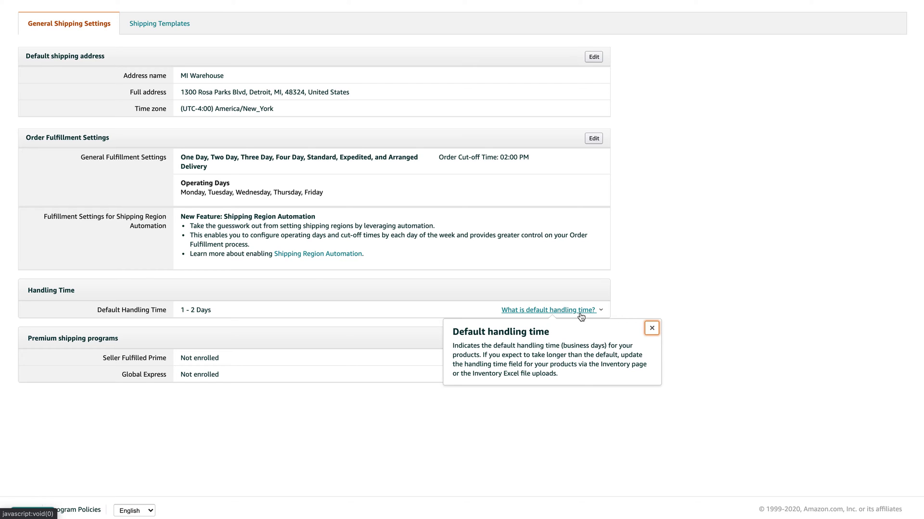
left_click(714, 263)
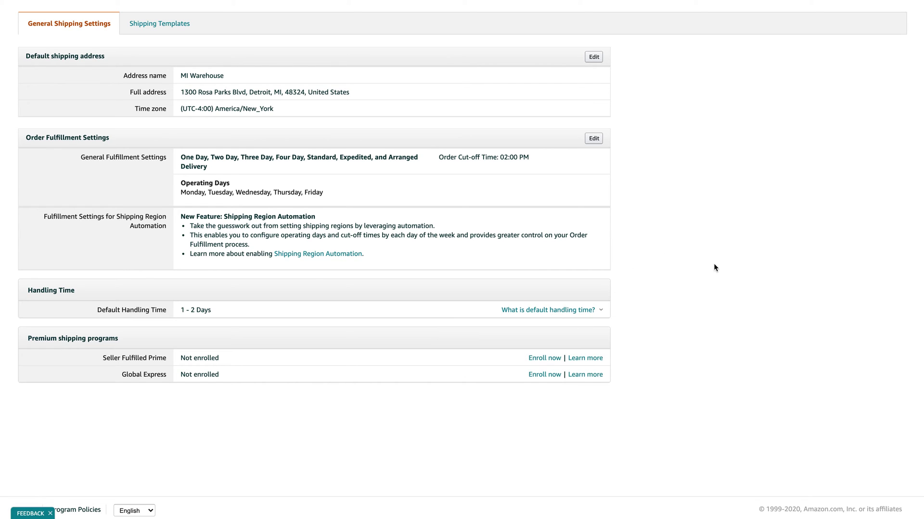
scroll(498, 305, "up", 2)
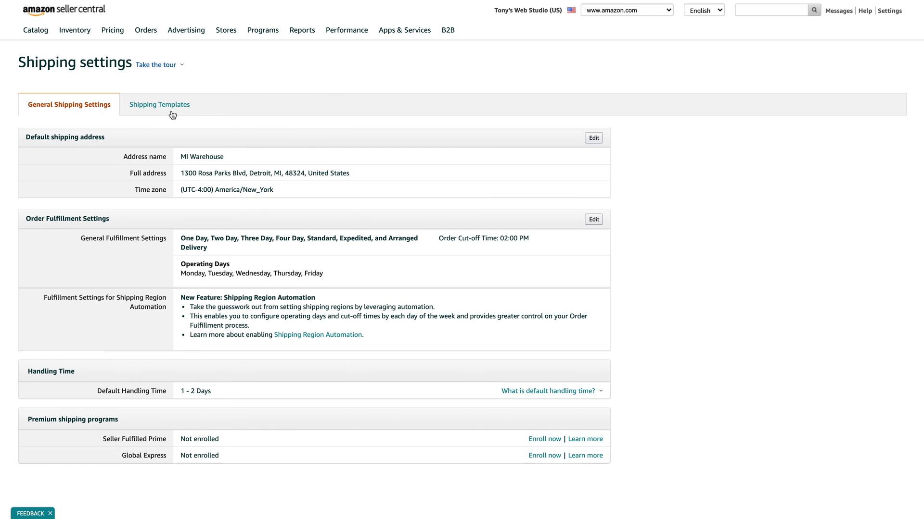
left_click(166, 107)
Review the Migrated Template's domestic shipping details in the summary
scroll(355, 308, "down", 2)
scroll(354, 308, "down", 1)
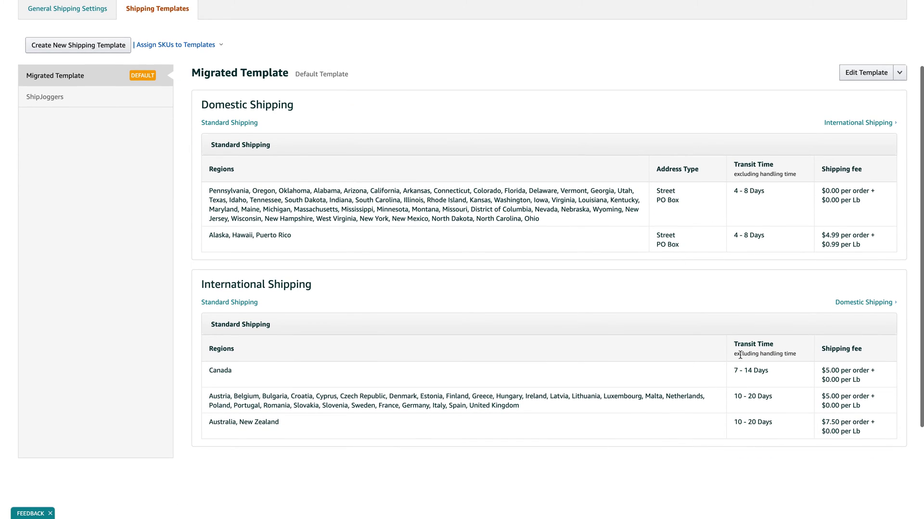
scroll(394, 299, "up", 1)
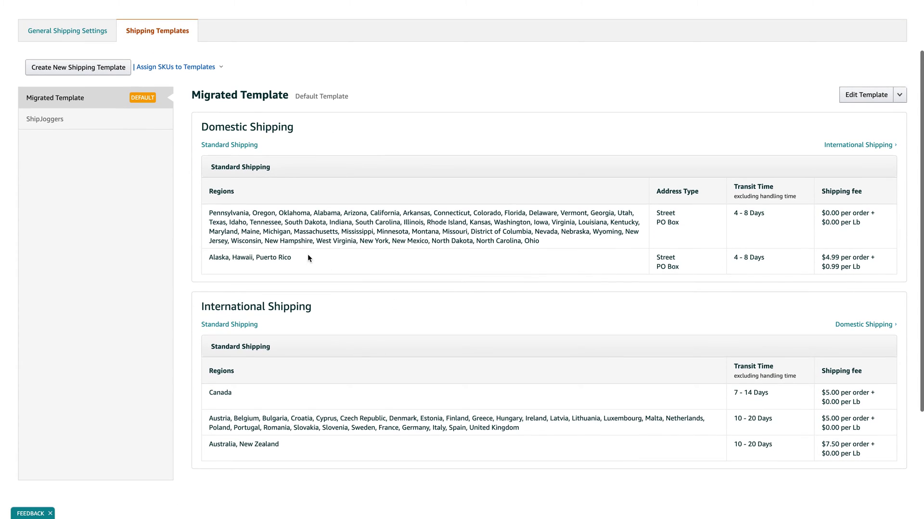
left_click_drag(199, 95, 535, 303)
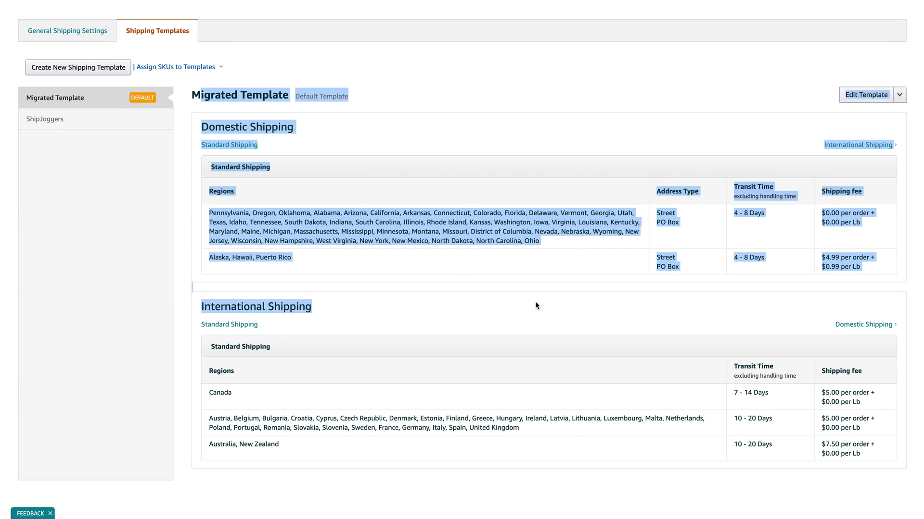
left_click(519, 102)
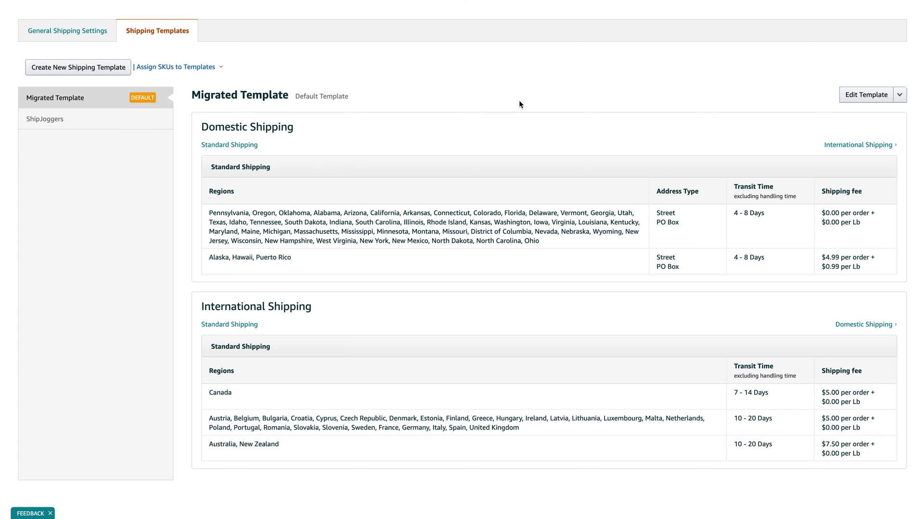
Compare the ShipJoggers template (3 - 5 Days domestic, $3.00 to Canada, $0.00 per Lb), then edit the template
left_click(56, 121)
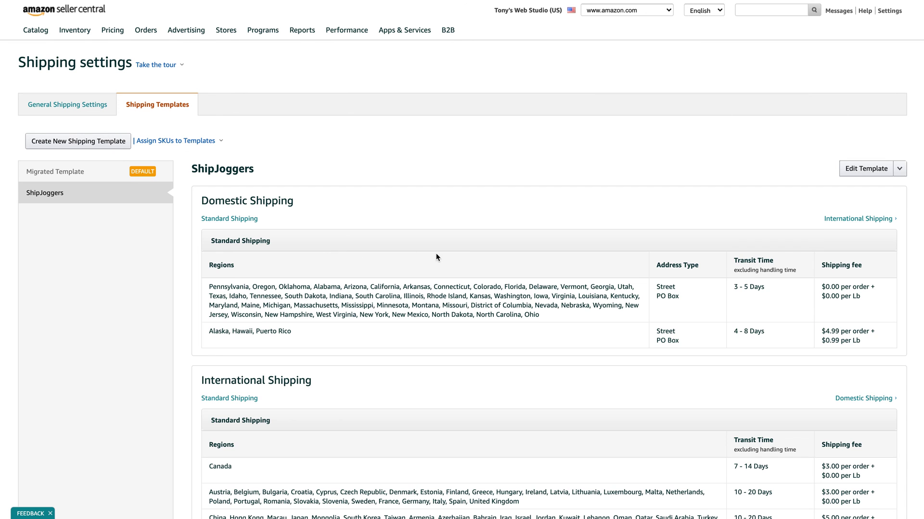
scroll(436, 253, "down", 2)
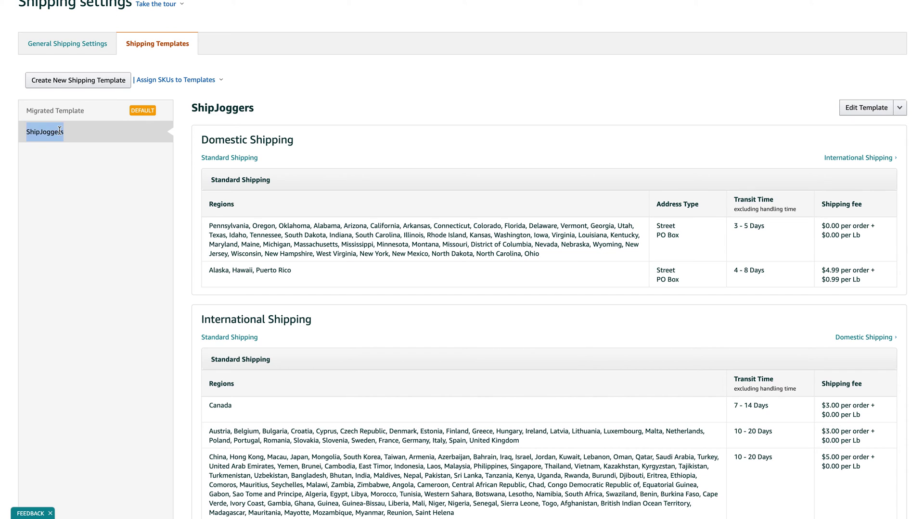
scroll(449, 266, "down", 1)
triple_click(318, 200)
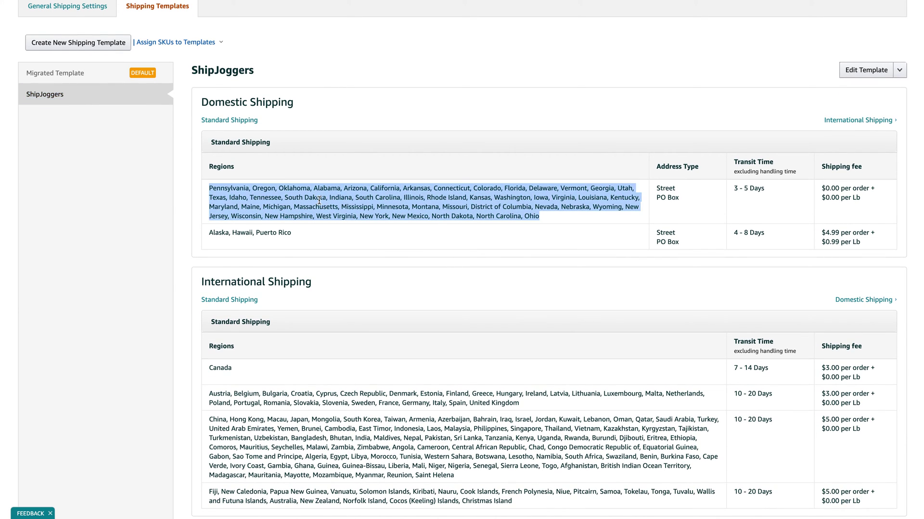
triple_click(841, 197)
left_click(254, 144)
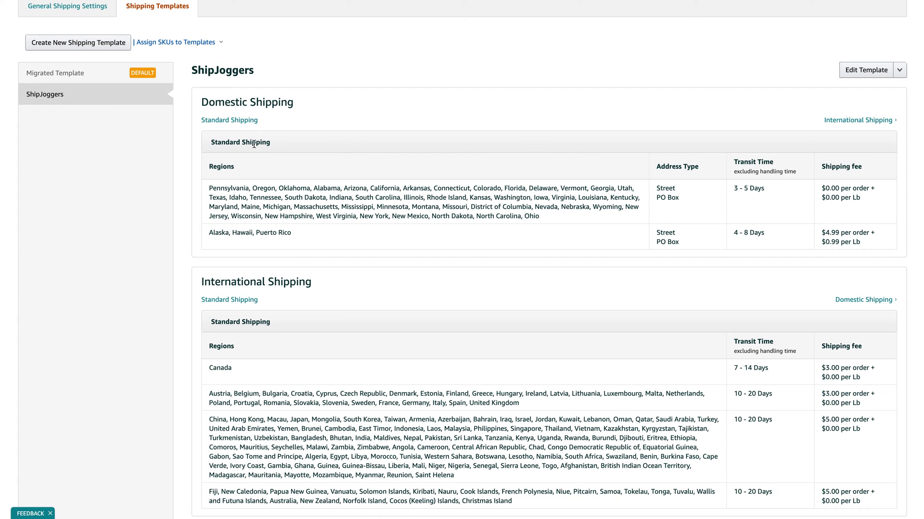
left_click(862, 71)
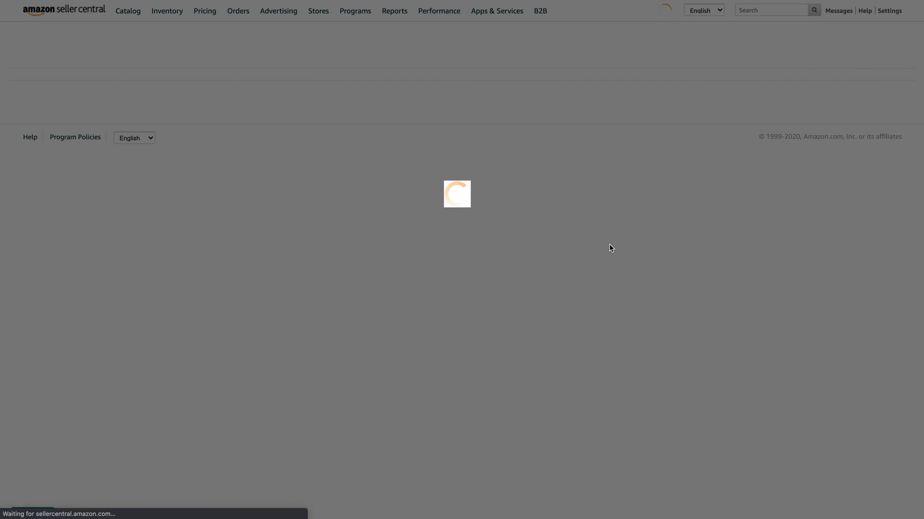
Look over the Migrated Template editor's 4 - 8 Days domestic and international rates, selecting the first 0.00 per-order fee
scroll(609, 245, "down", 9)
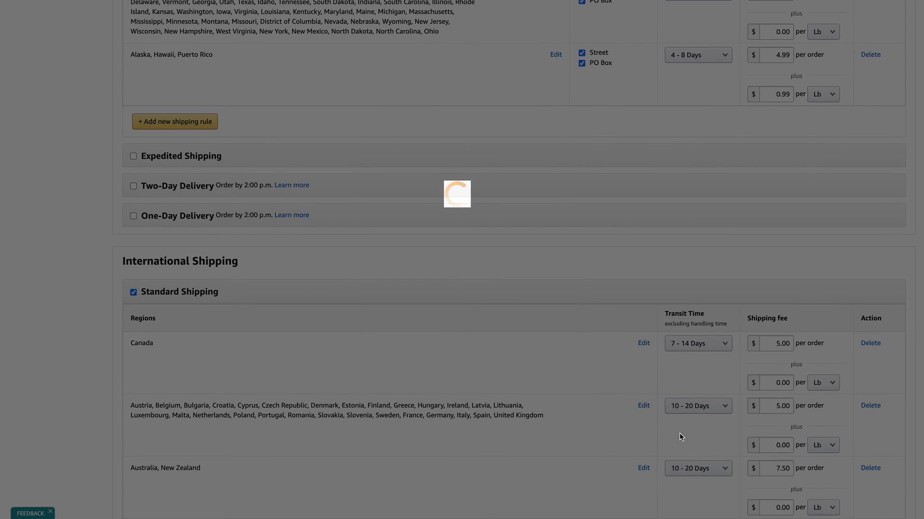
scroll(679, 433, "down", 2)
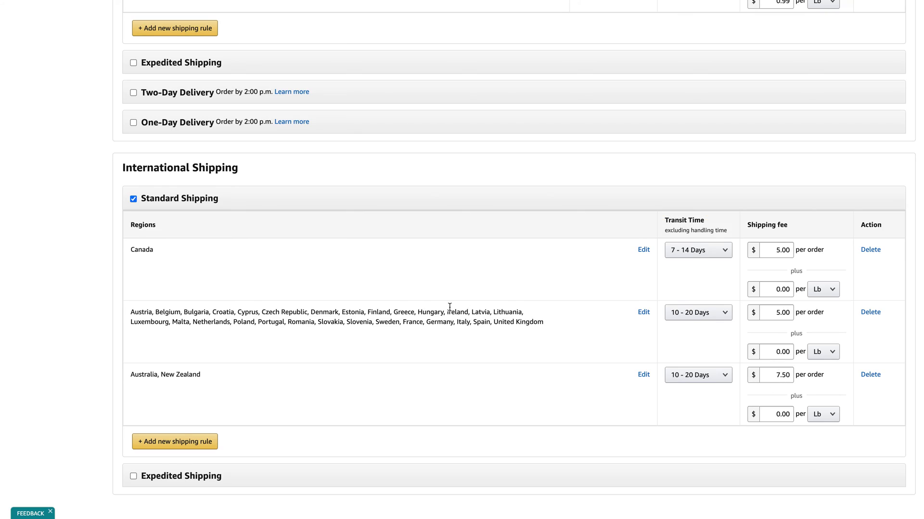
scroll(450, 307, "up", 6)
scroll(449, 310, "up", 1)
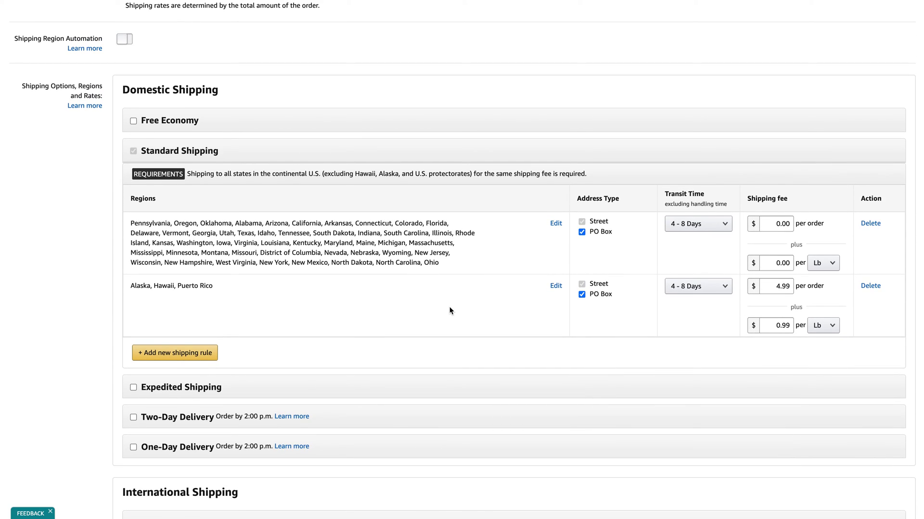
scroll(449, 310, "up", 1)
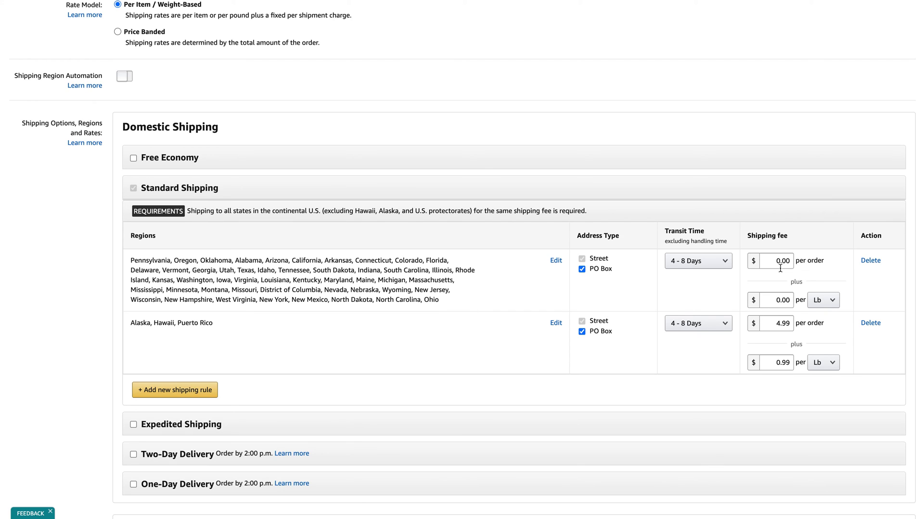
double_click(780, 268)
double_click(778, 261)
scroll(520, 310, "down", 6)
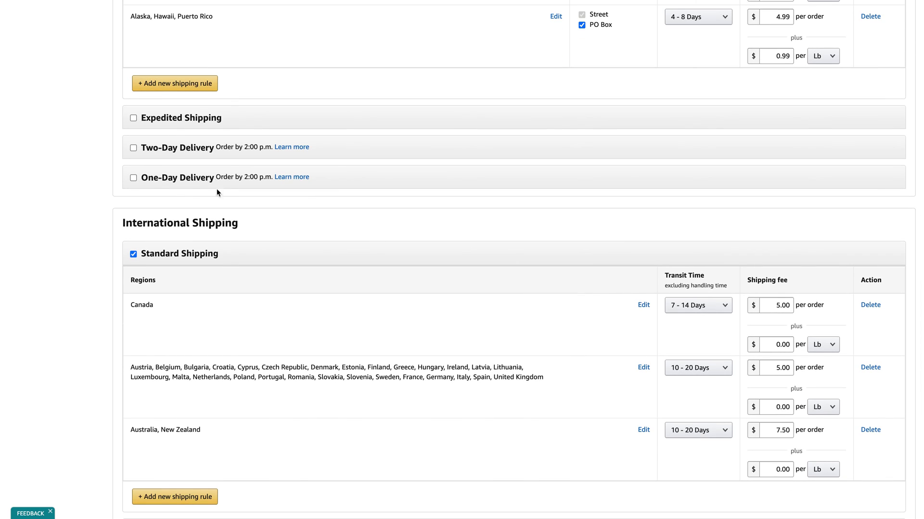
scroll(277, 301, "down", 2)
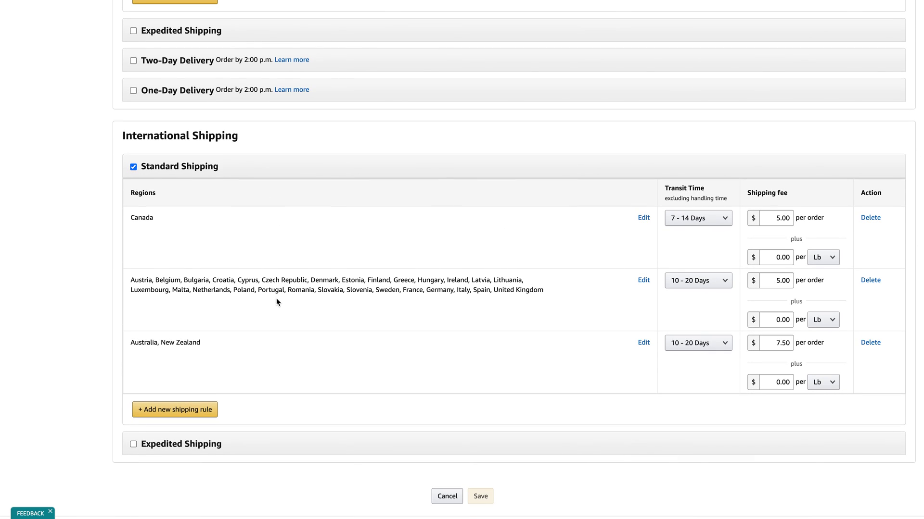
scroll(276, 302, "up", 10)
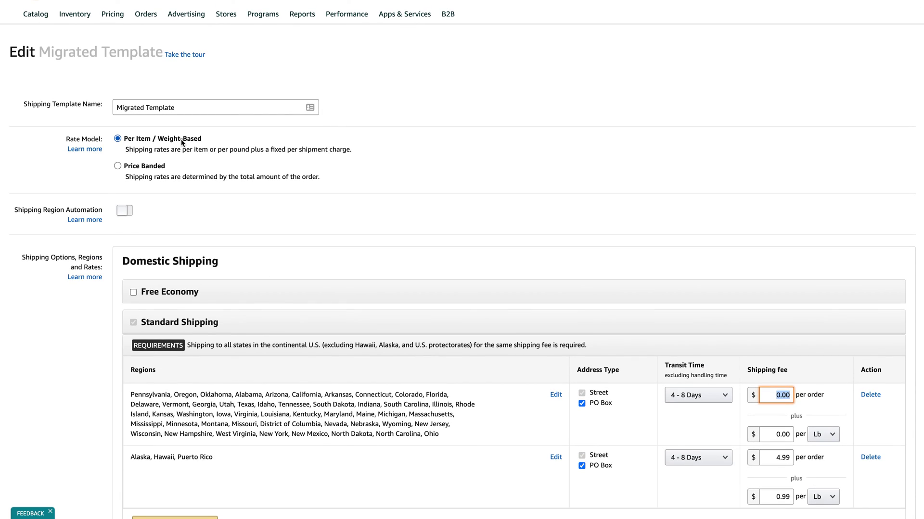
scroll(241, 205, "up", 1)
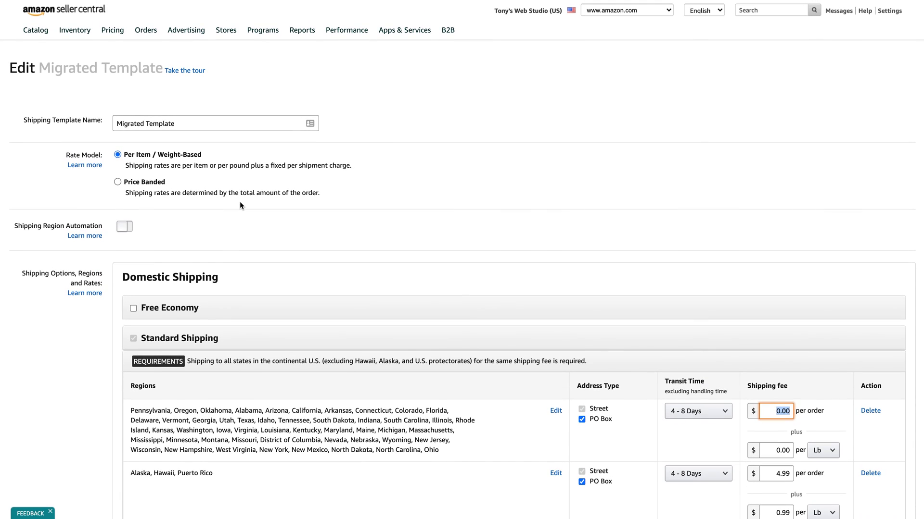